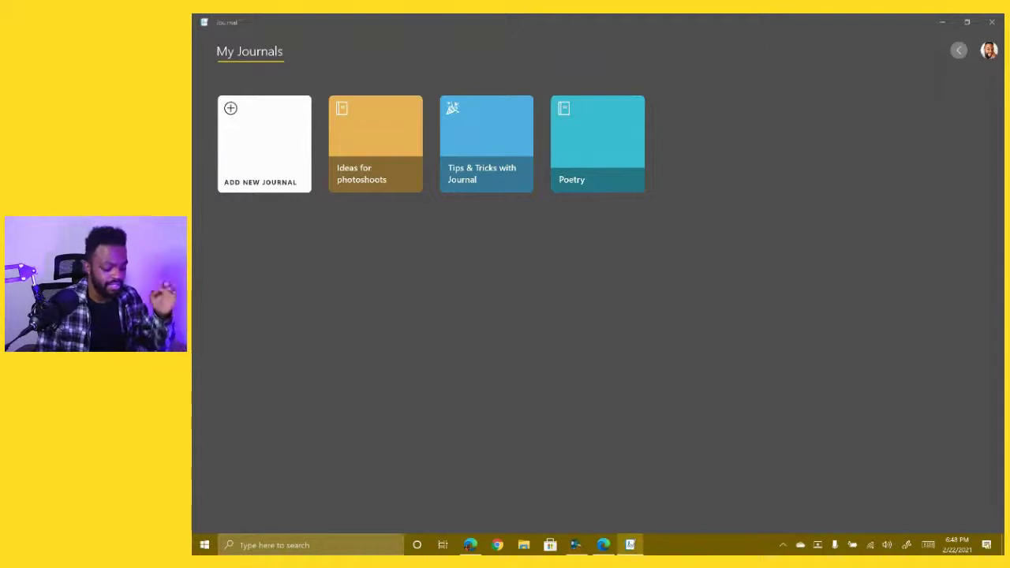
# Start and cancel a new journal, refresh the journal list, and check calendar events and settings
pyautogui.click(264, 144)
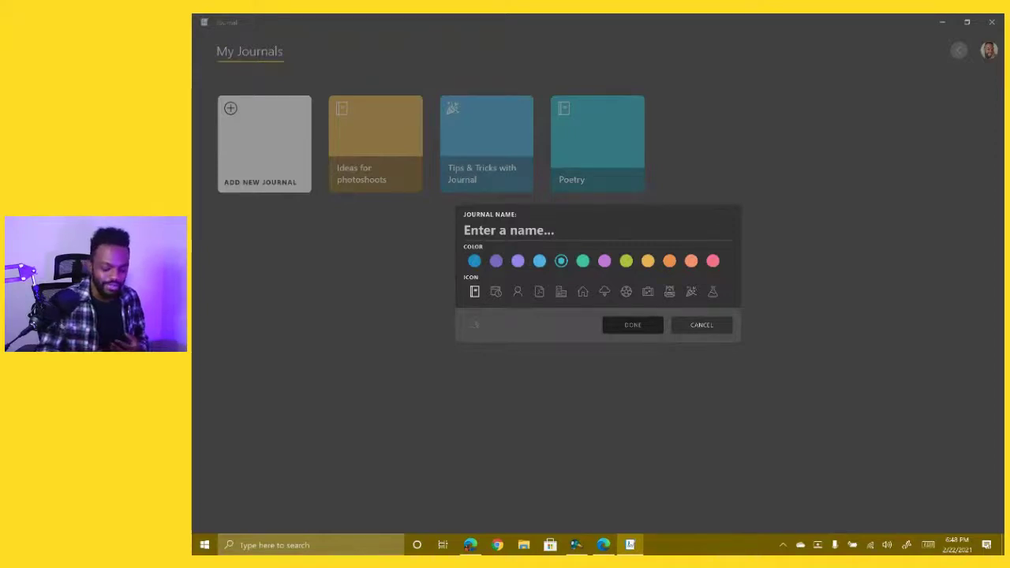
pyautogui.press('Escape')
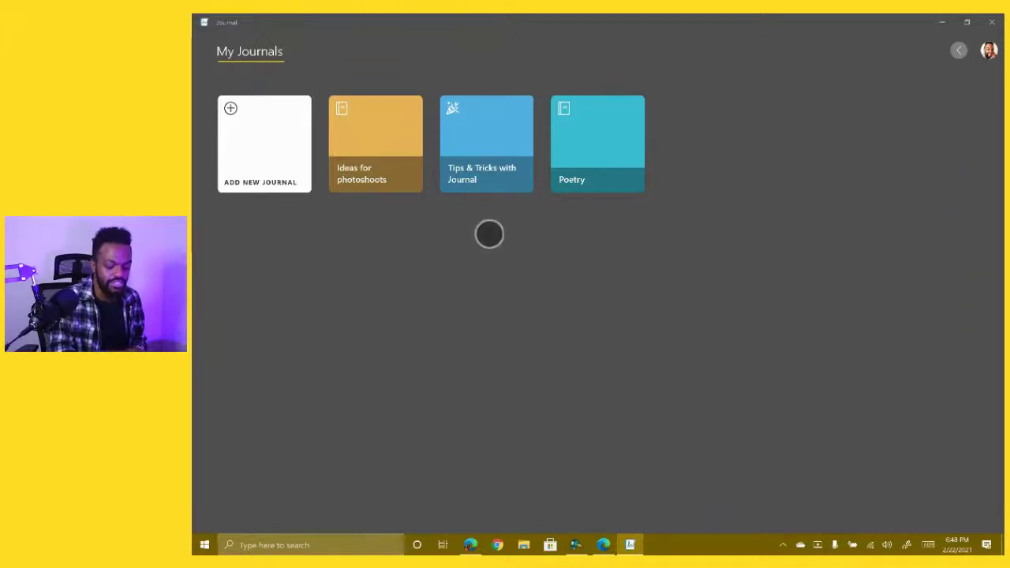
pyautogui.moveTo(489, 234); pyautogui.dragTo(460, 253)
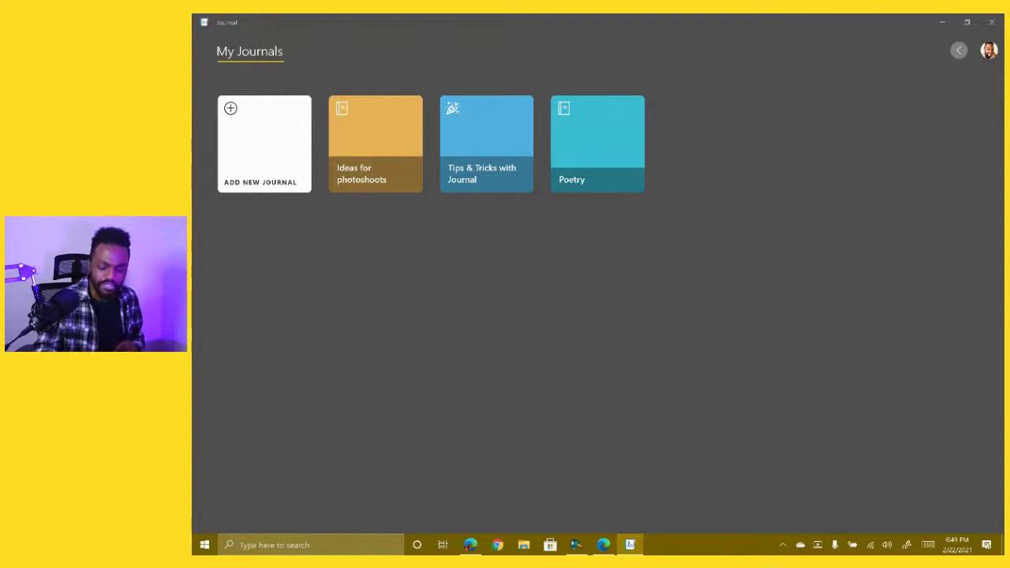
pyautogui.click(958, 49)
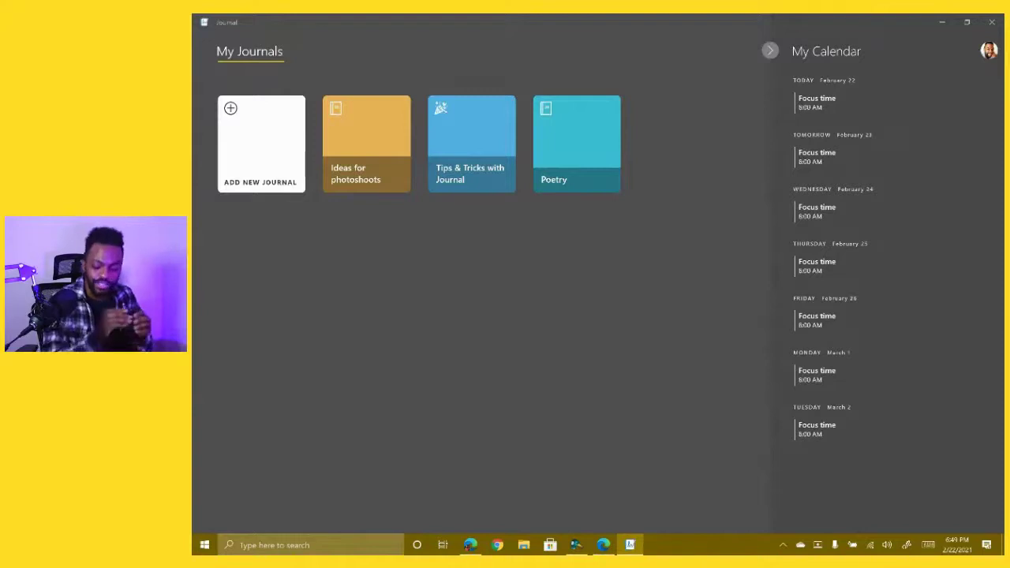
pyautogui.click(770, 50)
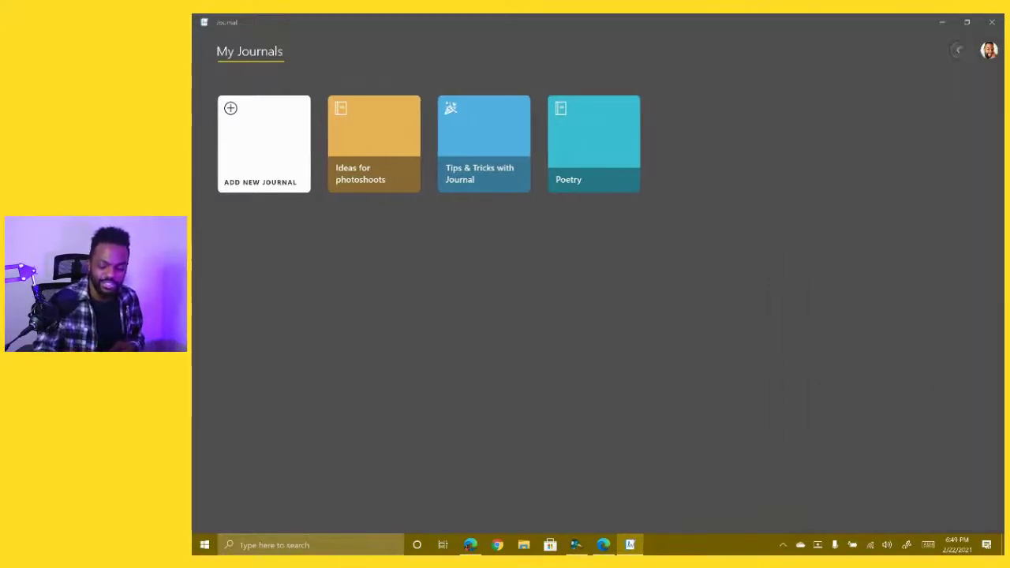
pyautogui.click(988, 51)
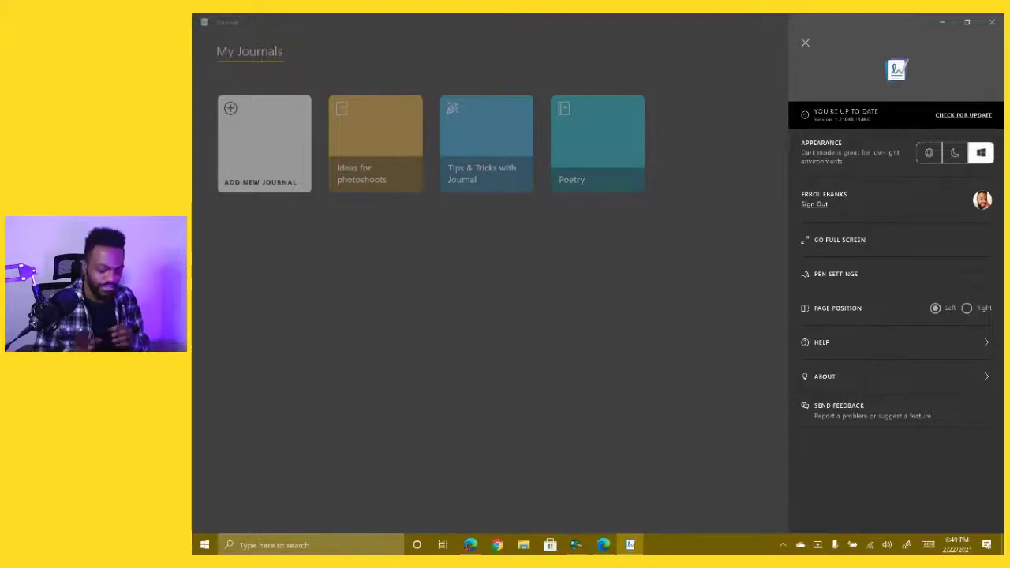
pyautogui.press('Escape')
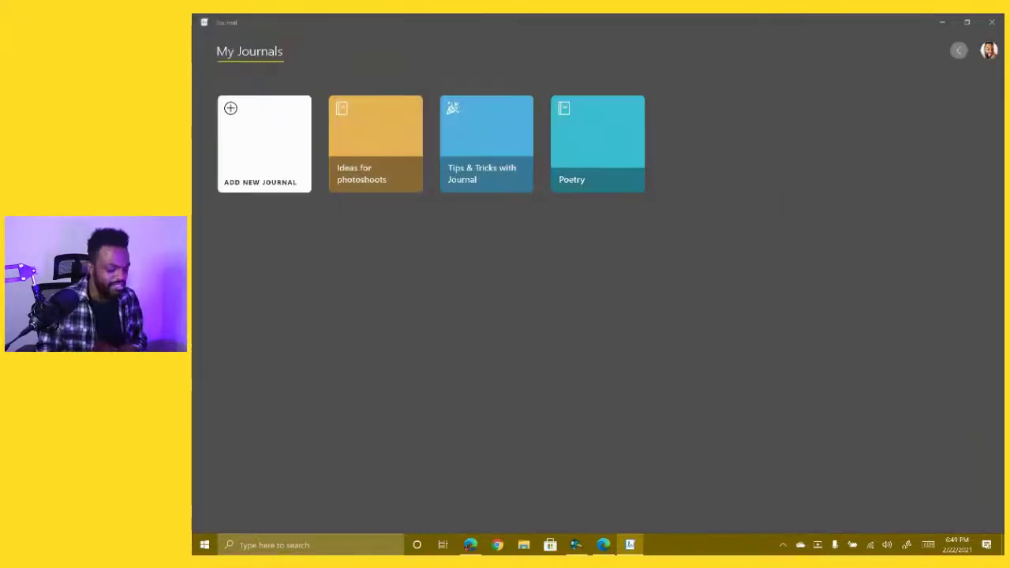
# Open the Ideas for photoshoots journal, check the pen size and colour, and begin writing
pyautogui.click(356, 137)
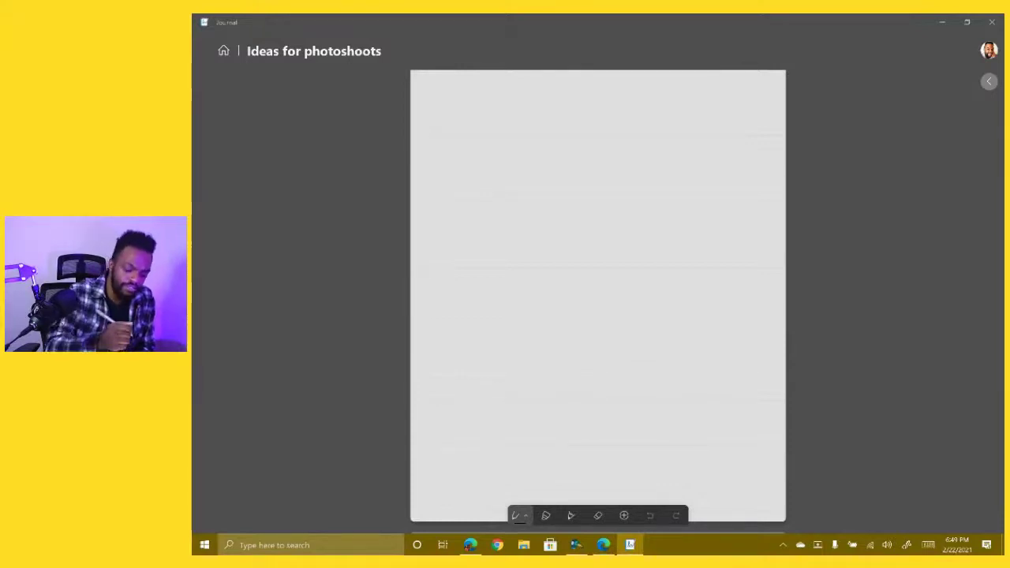
pyautogui.click(681, 148)
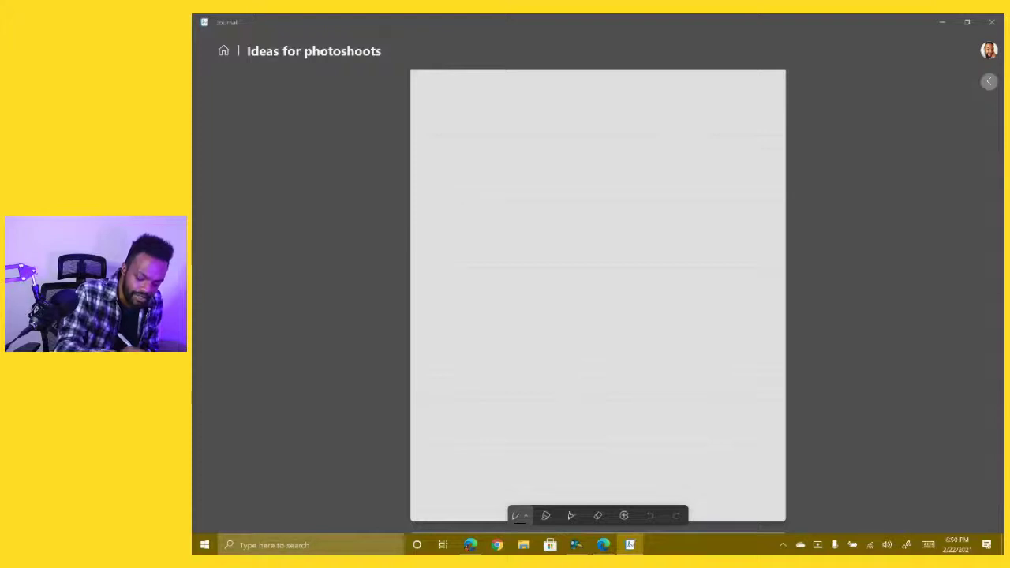
pyautogui.click(517, 515)
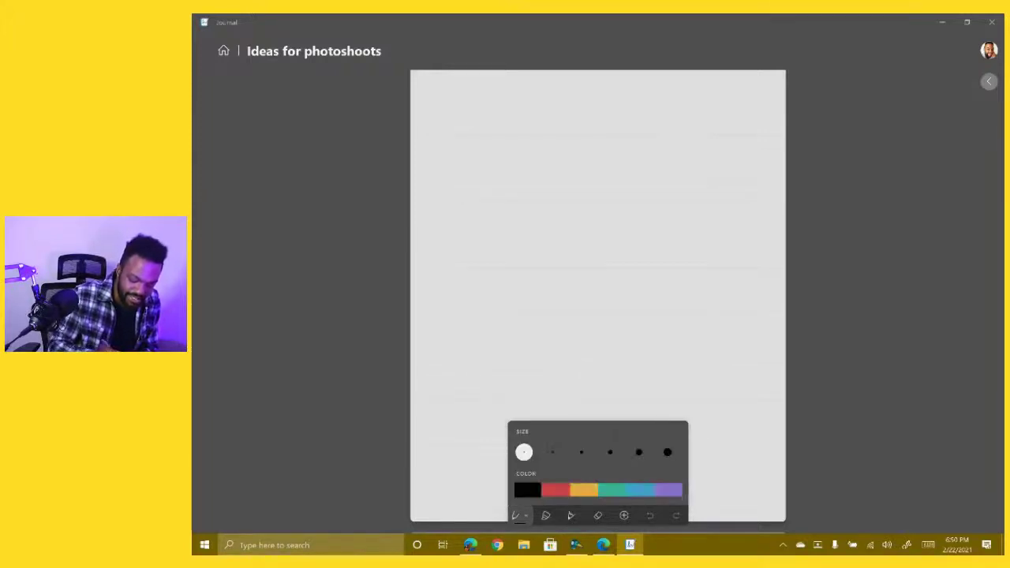
pyautogui.press('Escape')
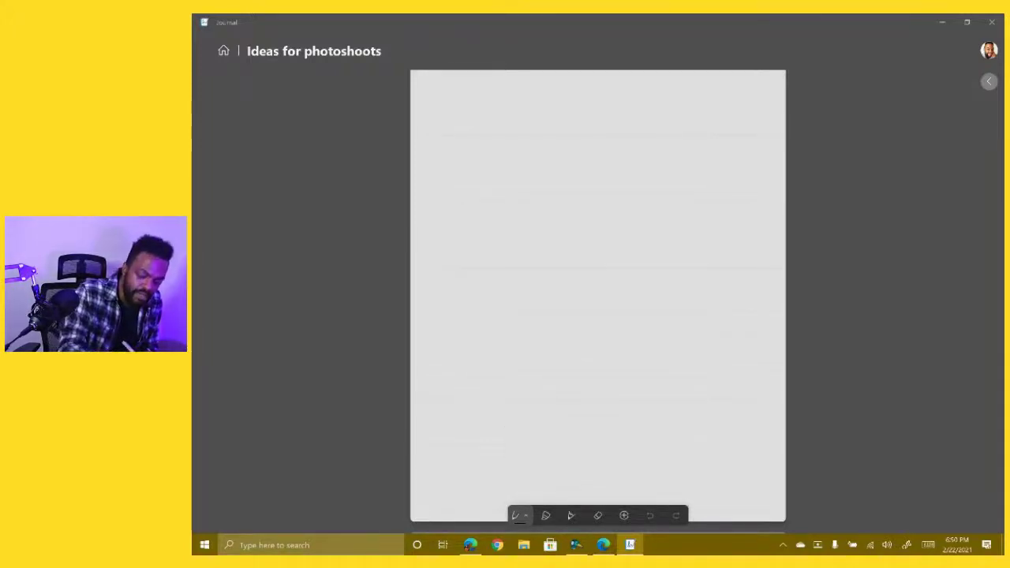
pyautogui.moveTo(443, 93)
pyautogui.mouseDown()
pyautogui.moveTo(444, 130)
pyautogui.moveTo(446, 112)
pyautogui.moveTo(462, 130)
pyautogui.mouseUp()
# Handwrite the title 'Photo Ideas' across the top of the page
pyautogui.moveTo(463, 119)
pyautogui.mouseDown()
pyautogui.moveTo(472, 128)
pyautogui.moveTo(487, 113)
pyautogui.moveTo(496, 135)
pyautogui.mouseUp()
pyautogui.click(502, 101)
pyautogui.moveTo(489, 117); pyautogui.dragTo(579, 94)
pyautogui.moveTo(561, 96)
pyautogui.mouseDown()
pyautogui.moveTo(561, 129)
pyautogui.moveTo(574, 127)
pyautogui.mouseUp()
pyautogui.moveTo(593, 113); pyautogui.dragTo(600, 126)
pyautogui.moveTo(603, 120); pyautogui.dragTo(651, 131)
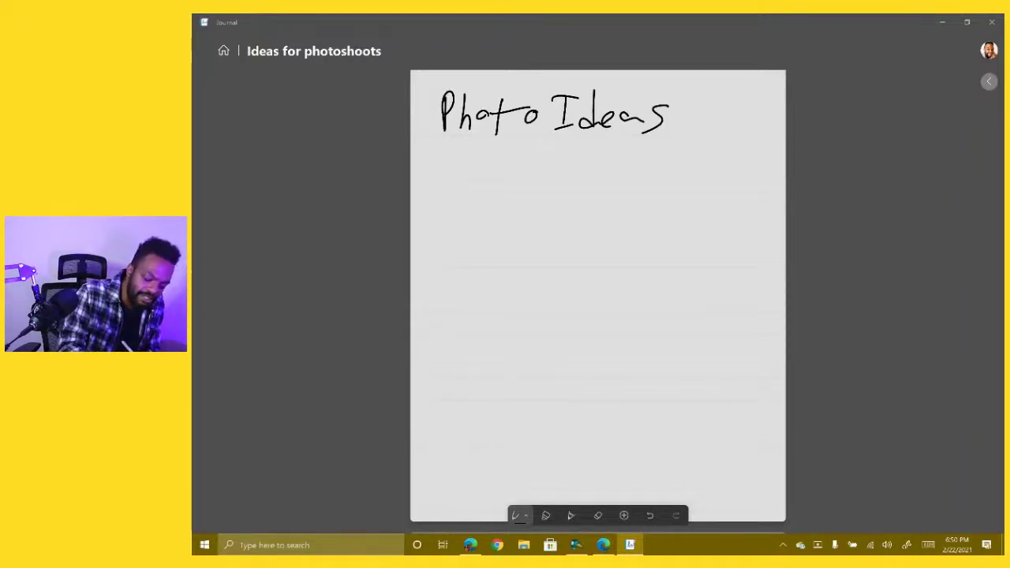
# Write an underlined 'Lens' heading with bullet points for 50mm and 85mm beneath it
pyautogui.moveTo(432, 173)
pyautogui.mouseDown()
pyautogui.moveTo(453, 198)
pyautogui.moveTo(484, 201)
pyautogui.mouseUp()
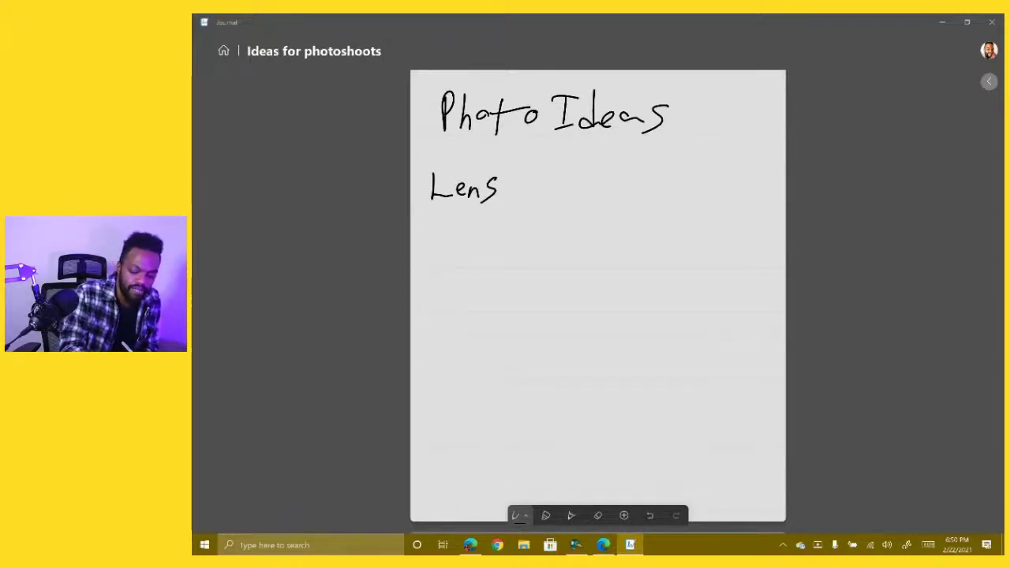
pyautogui.moveTo(419, 207); pyautogui.dragTo(524, 209)
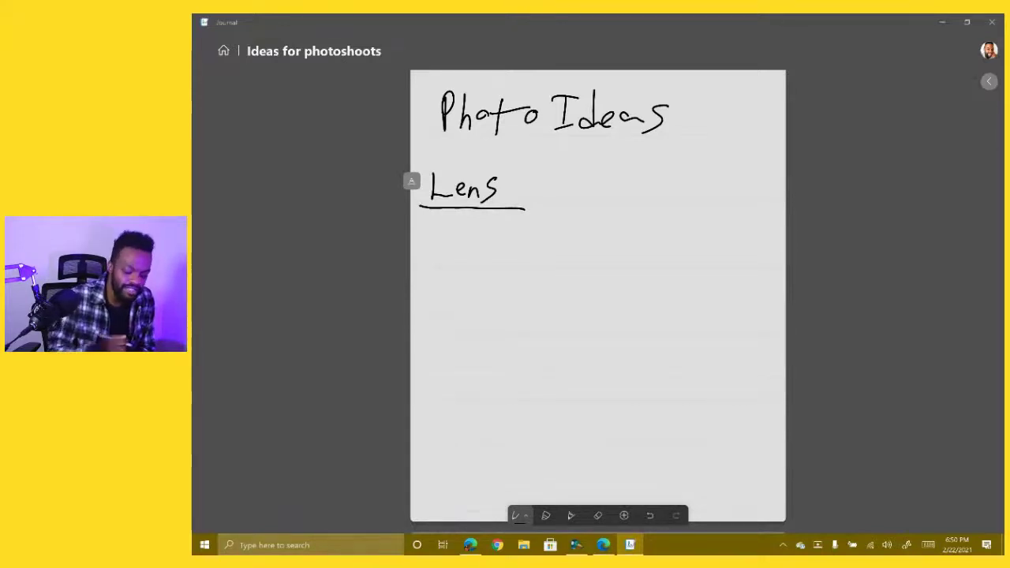
pyautogui.moveTo(601, 272); pyautogui.dragTo(583, 286)
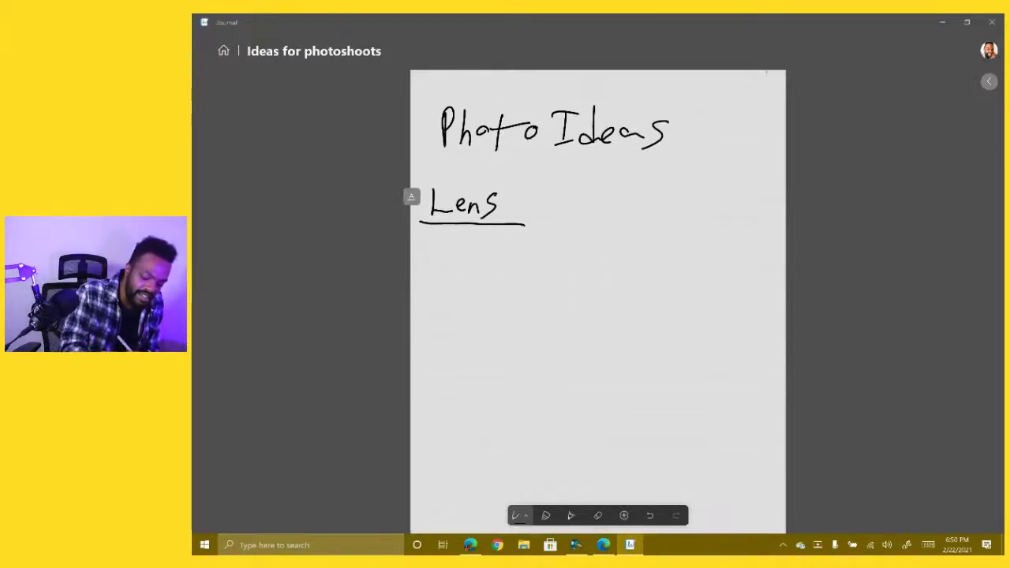
pyautogui.click(430, 254)
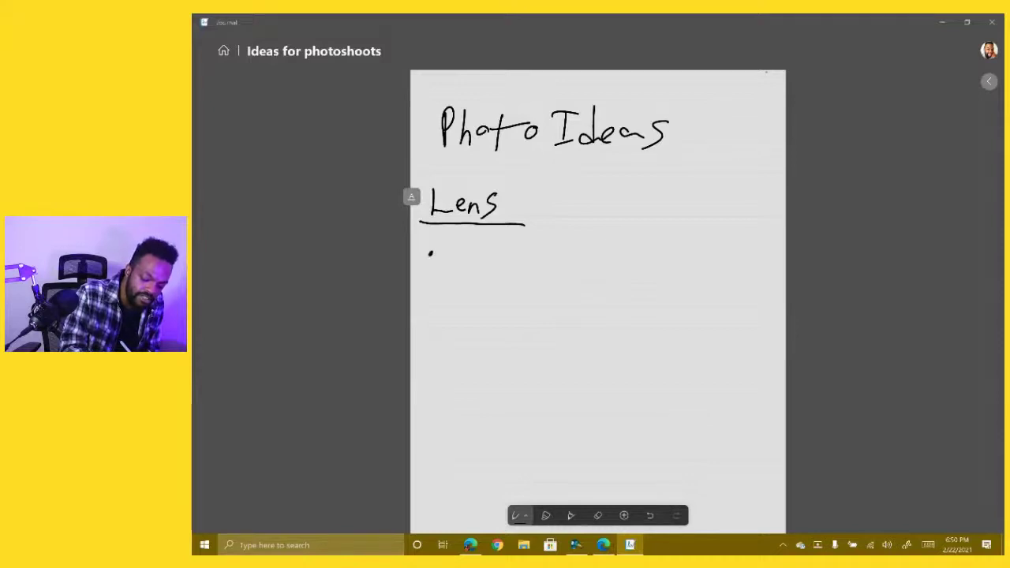
pyautogui.moveTo(443, 244); pyautogui.dragTo(444, 268)
pyautogui.moveTo(443, 243); pyautogui.dragTo(518, 264)
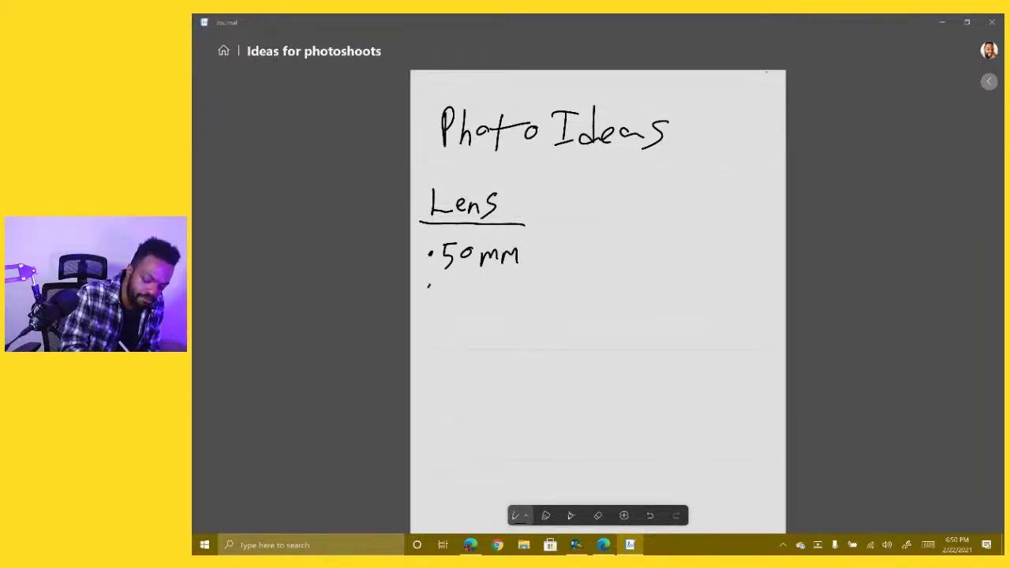
pyautogui.click(429, 287)
pyautogui.moveTo(451, 282)
pyautogui.mouseDown()
pyautogui.moveTo(446, 304)
pyautogui.moveTo(450, 285)
pyautogui.moveTo(464, 303)
pyautogui.mouseUp()
pyautogui.moveTo(463, 281); pyautogui.dragTo(520, 303)
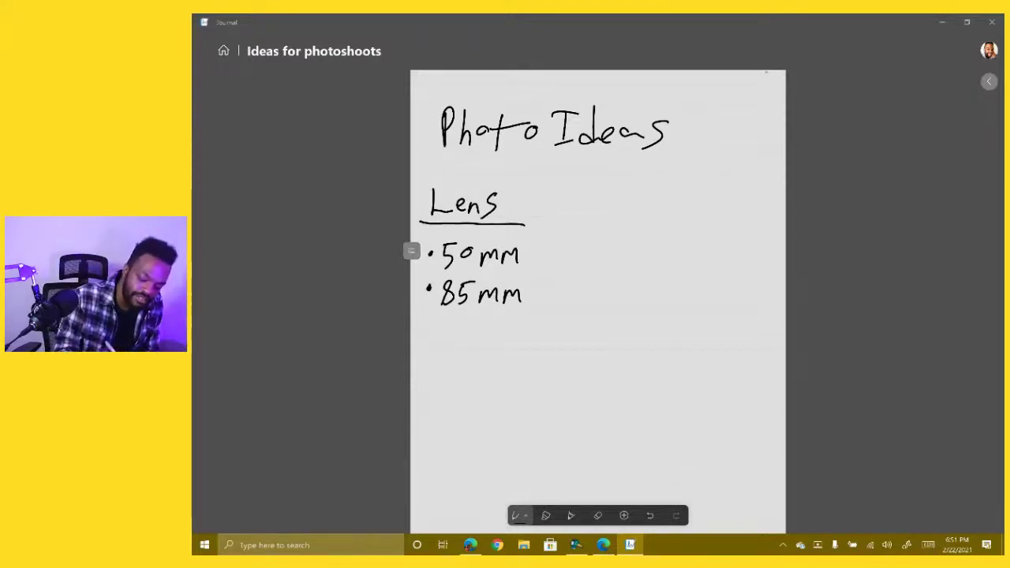
# Replace a scribbled check mark beside the lens list with a hand-drawn star
pyautogui.moveTo(543, 259)
pyautogui.mouseDown()
pyautogui.moveTo(588, 249)
pyautogui.moveTo(537, 294)
pyautogui.moveTo(580, 234)
pyautogui.mouseUp()
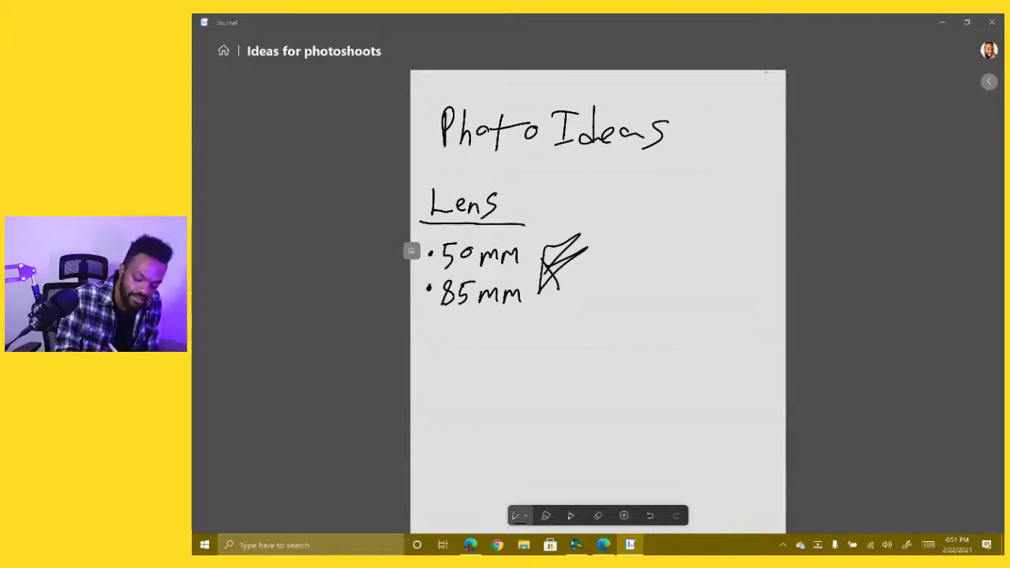
pyautogui.moveTo(537, 291); pyautogui.dragTo(568, 257)
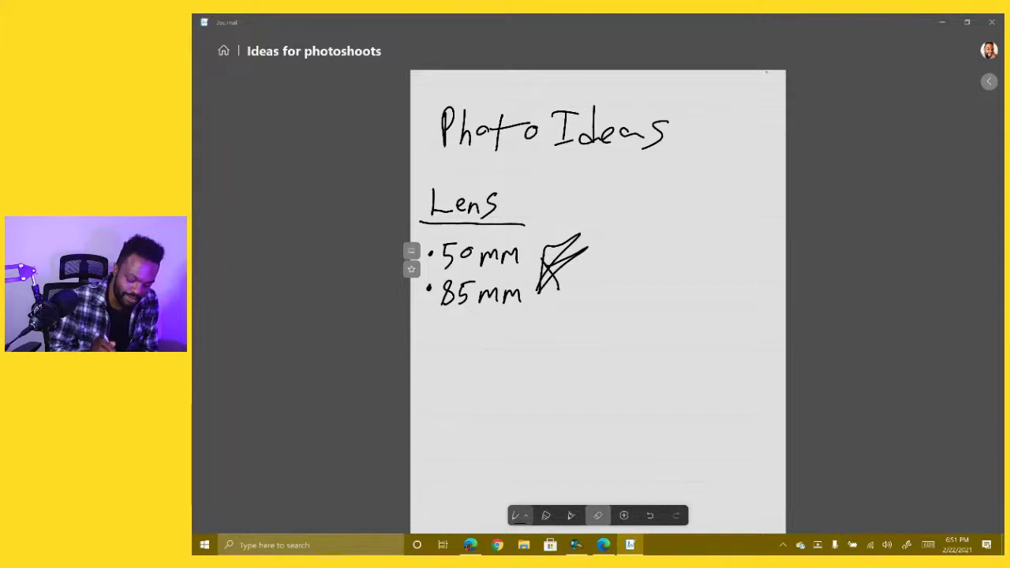
pyautogui.click(598, 515)
pyautogui.click(548, 268)
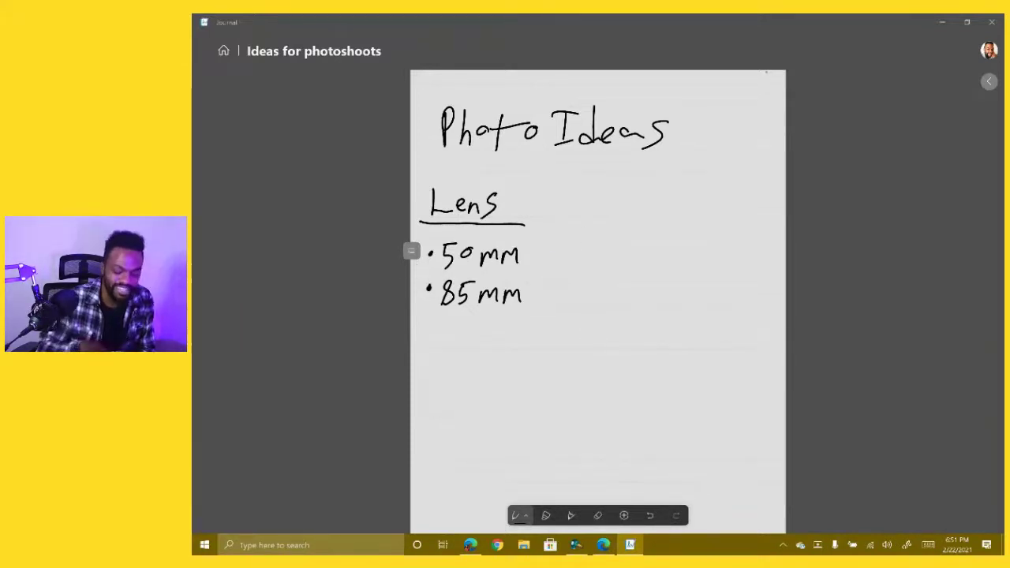
pyautogui.moveTo(552, 290)
pyautogui.mouseDown()
pyautogui.moveTo(582, 299)
pyautogui.moveTo(613, 252)
pyautogui.moveTo(551, 301)
pyautogui.mouseUp()
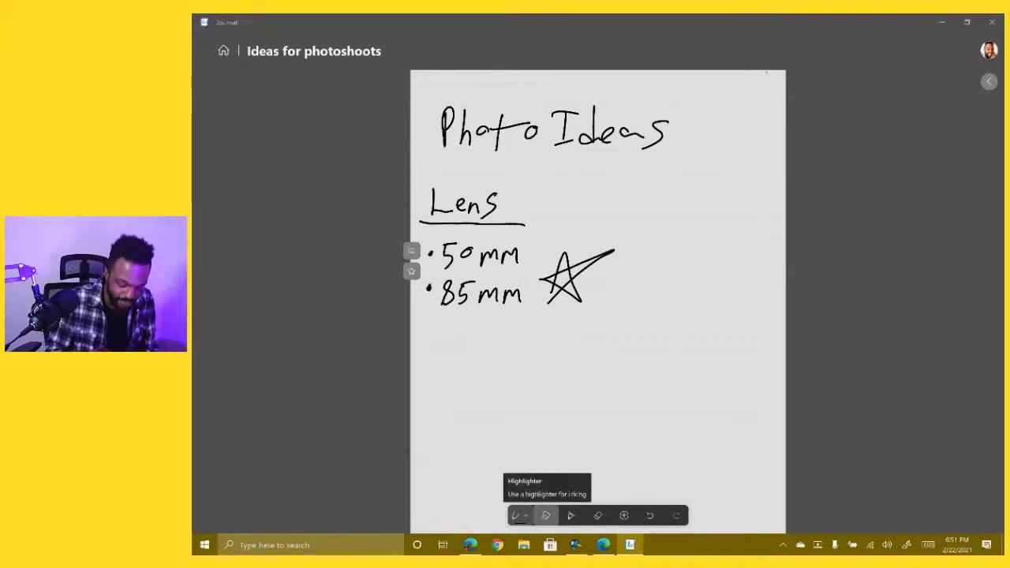
# Highlight the '50mm' entry in pink with the highlighter
pyautogui.click(546, 516)
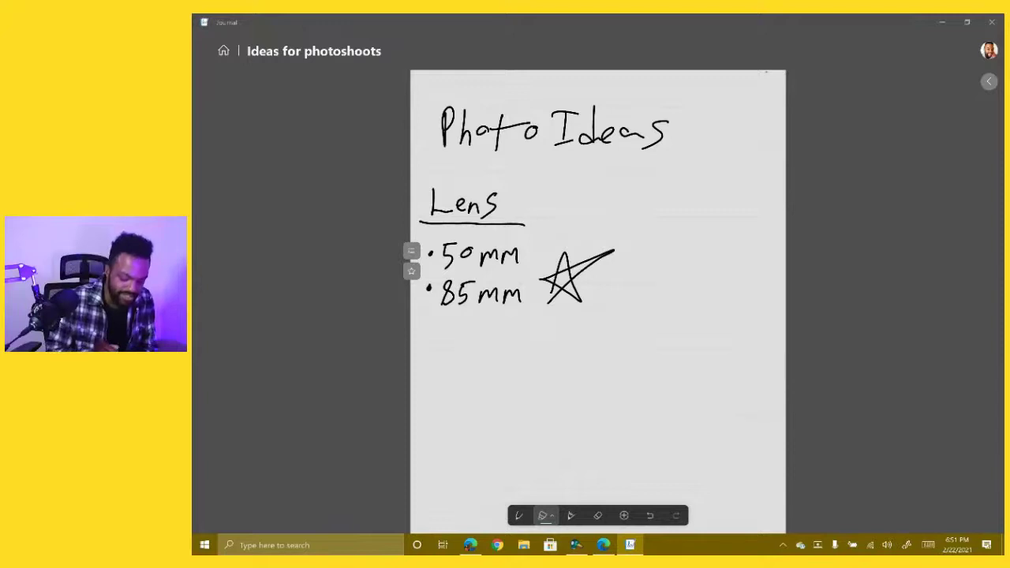
pyautogui.click(543, 515)
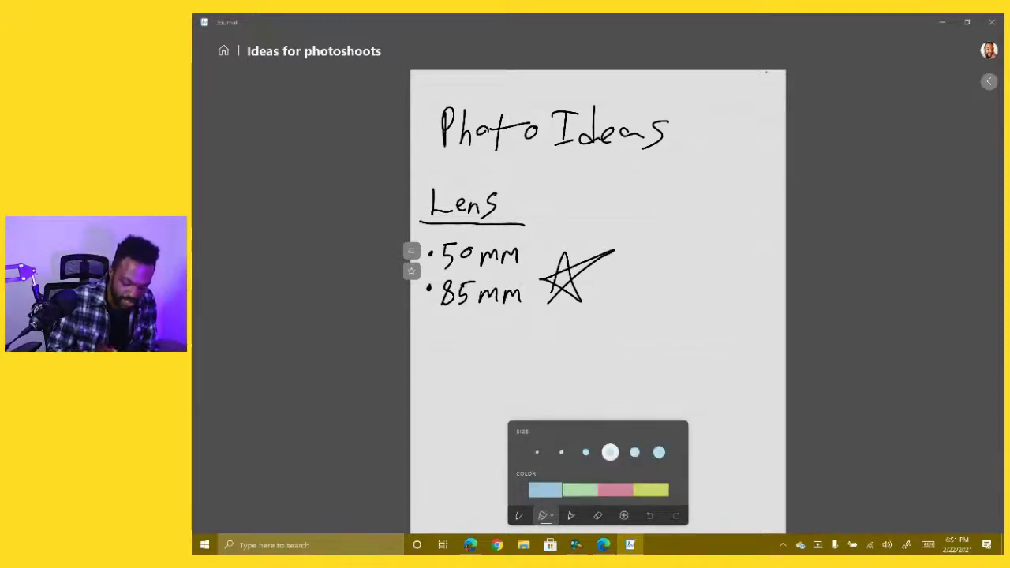
pyautogui.press('Escape')
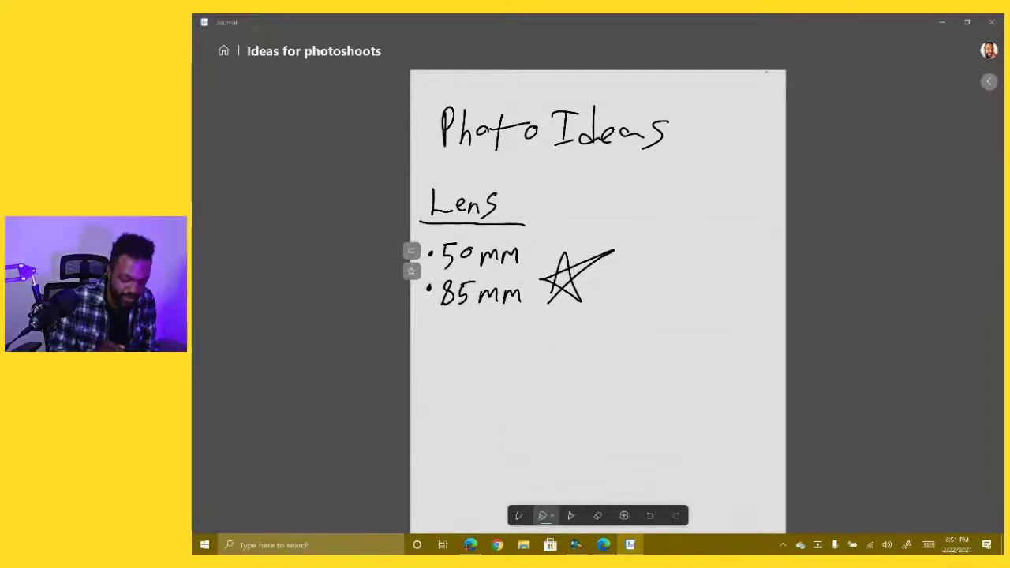
pyautogui.moveTo(433, 254)
pyautogui.mouseDown()
pyautogui.moveTo(519, 256)
pyautogui.moveTo(468, 263)
pyautogui.moveTo(480, 262)
pyautogui.mouseUp()
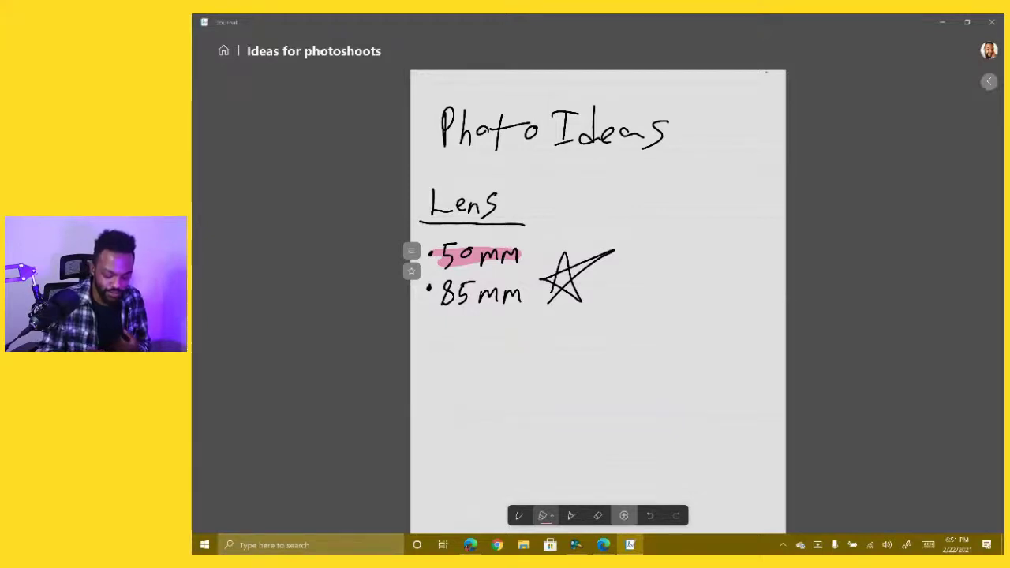
pyautogui.click(623, 516)
# Import Errol E Blk.pdf as page 2, after the handwritten notes page
pyautogui.click(543, 515)
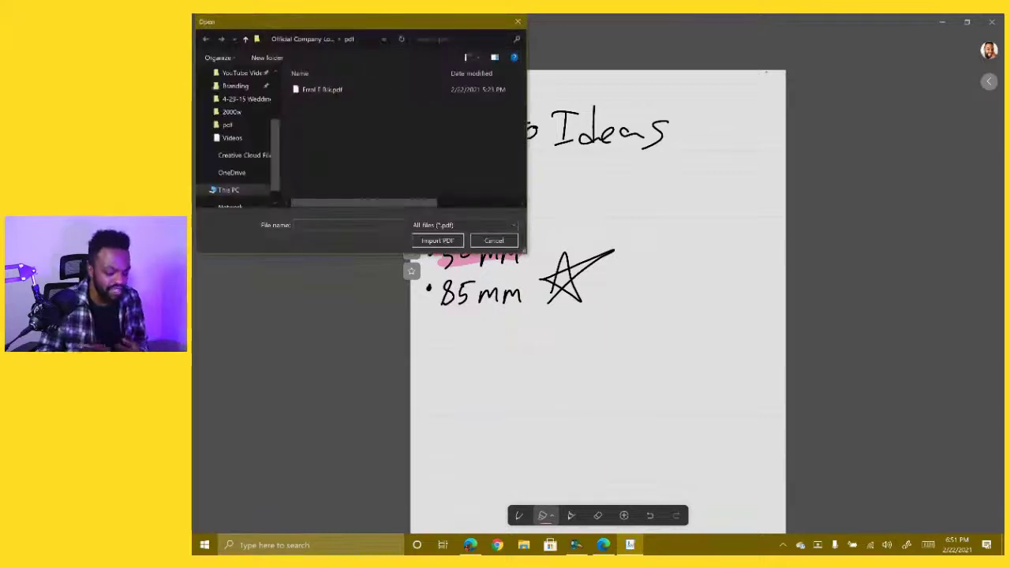
pyautogui.click(438, 241)
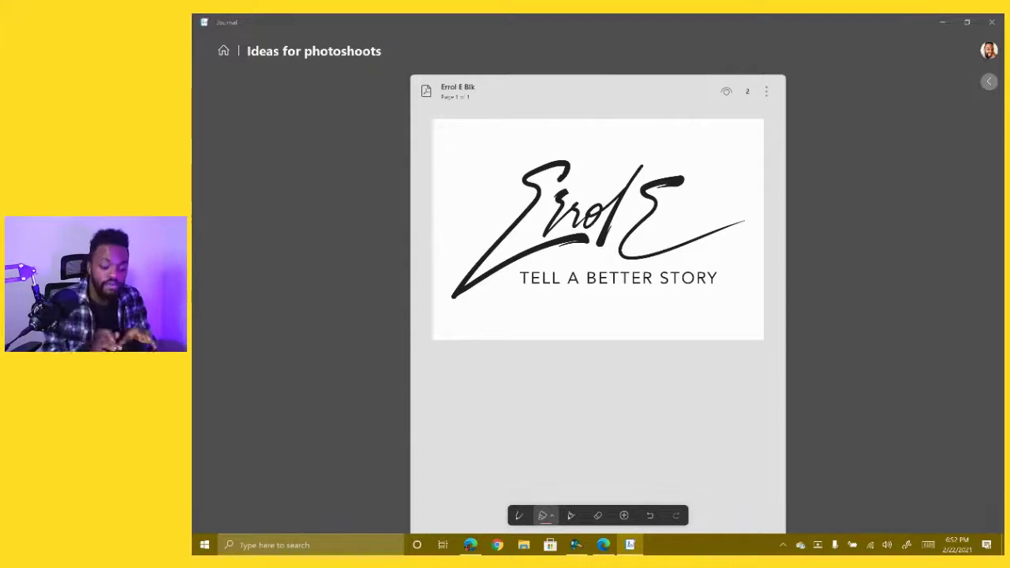
pyautogui.scroll(3, 597, 316)
pyautogui.scroll(5, 598, 316)
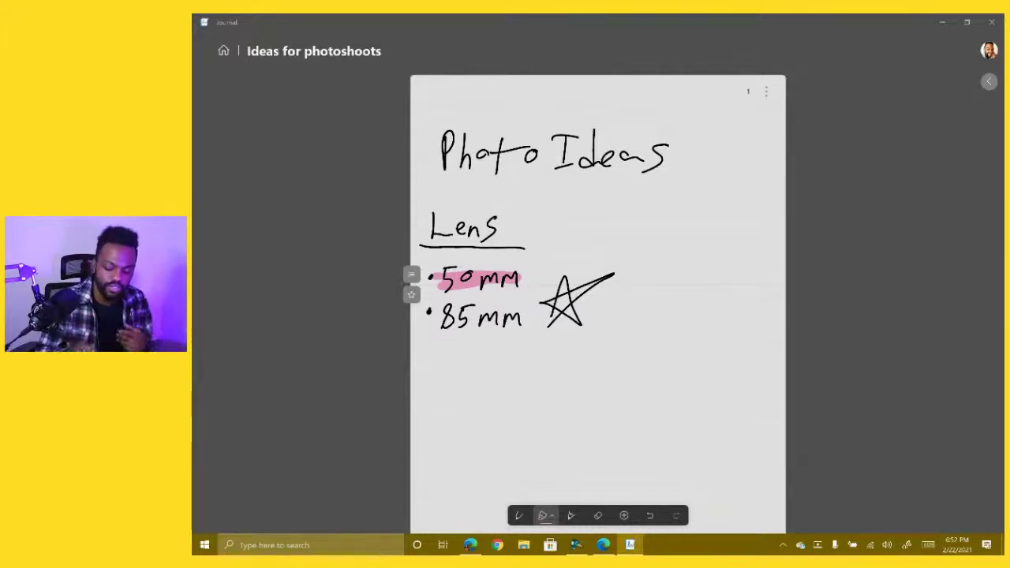
pyautogui.click(988, 81)
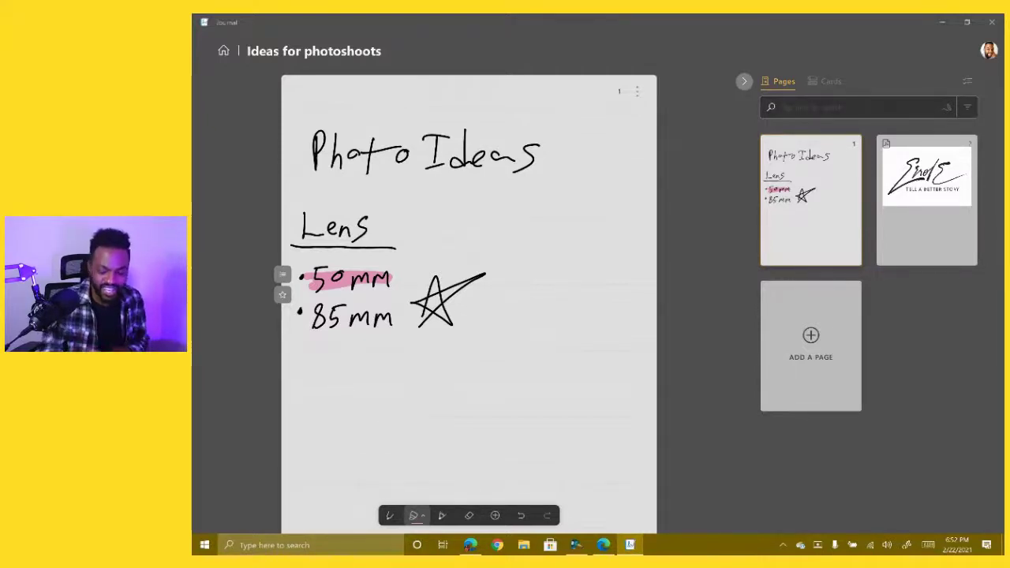
# Switch to the Cards view and handwrite '50' as the search term
pyautogui.click(827, 80)
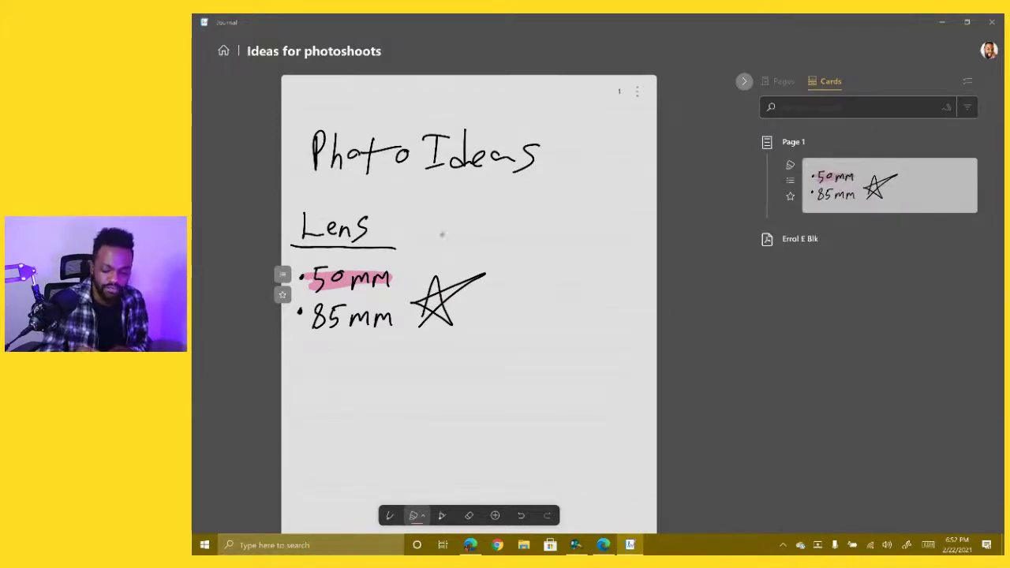
pyautogui.click(853, 108)
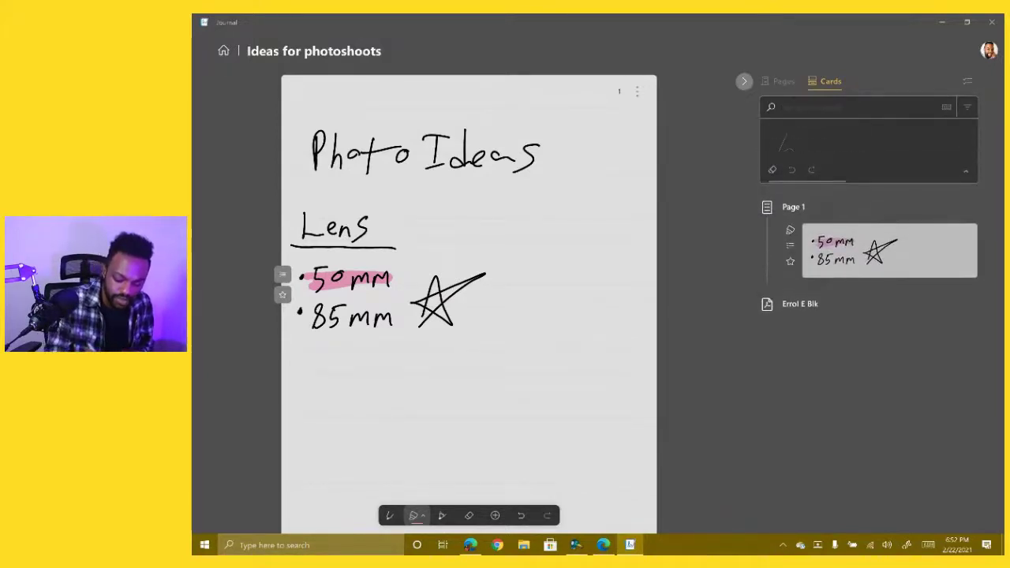
pyautogui.moveTo(790, 133)
pyautogui.mouseDown()
pyautogui.moveTo(778, 161)
pyautogui.moveTo(816, 130)
pyautogui.mouseUp()
pyautogui.moveTo(823, 141); pyautogui.dragTo(824, 144)
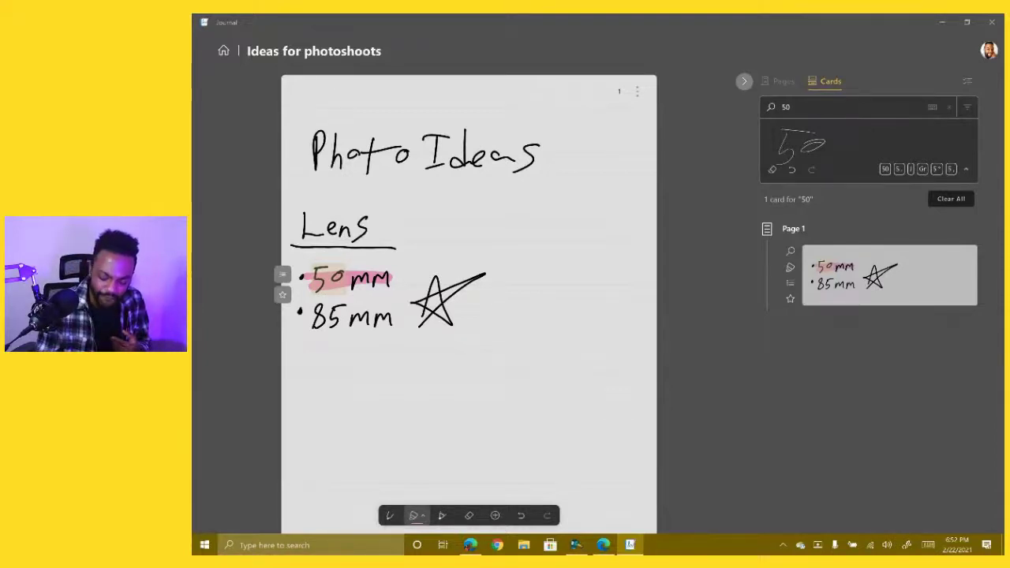
# Filter the search results to Starred, Headings and Highlighted content
pyautogui.click(968, 106)
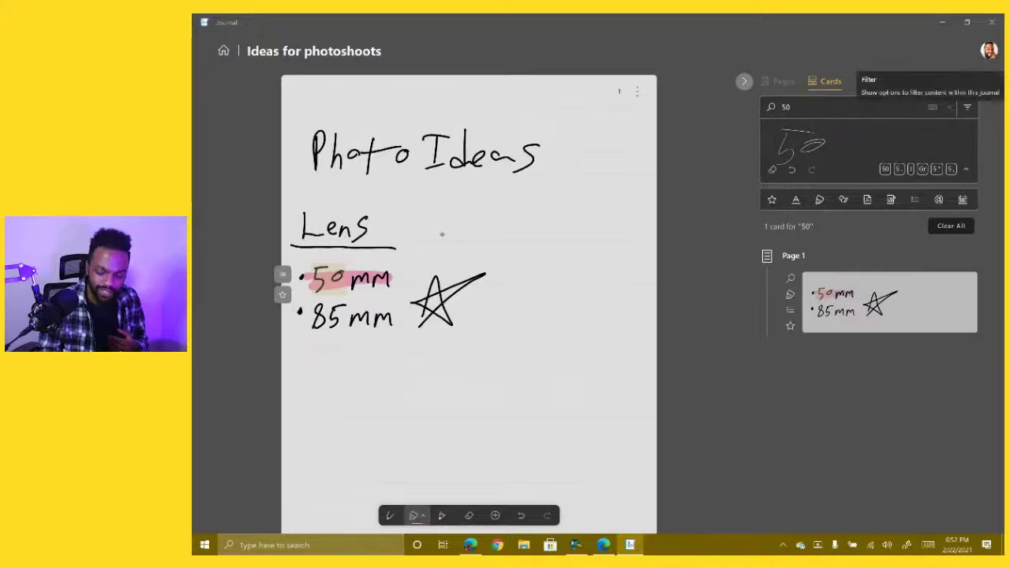
pyautogui.click(772, 200)
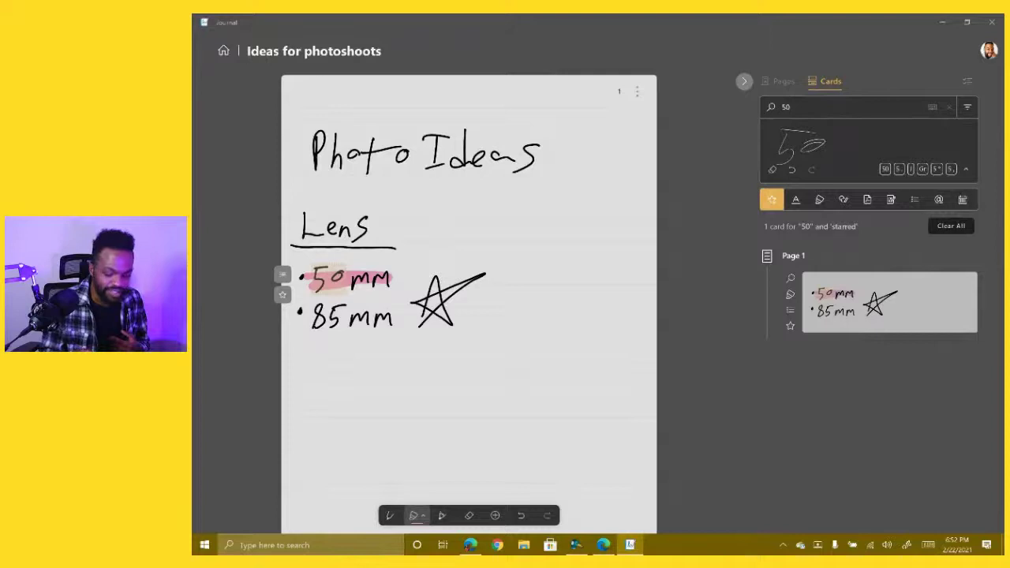
pyautogui.click(795, 199)
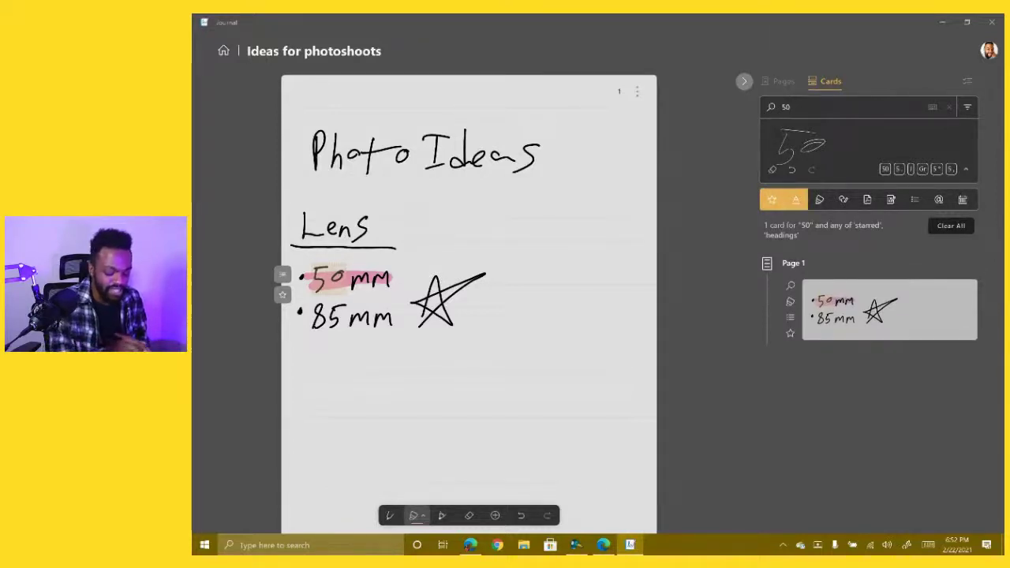
pyautogui.click(819, 200)
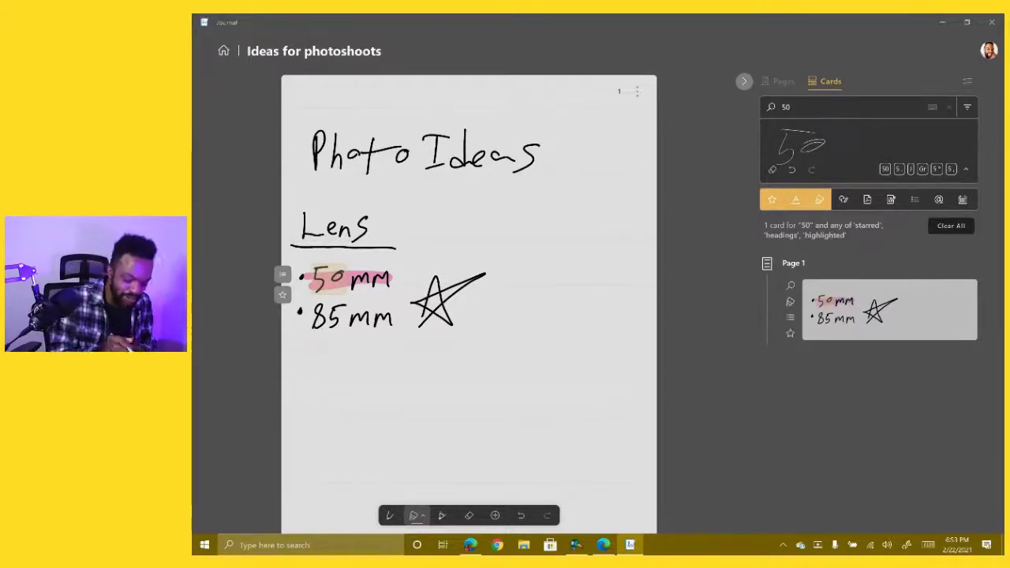
# Close the card search panel and erase the star beside the lens list
pyautogui.moveTo(390, 280); pyautogui.dragTo(401, 280)
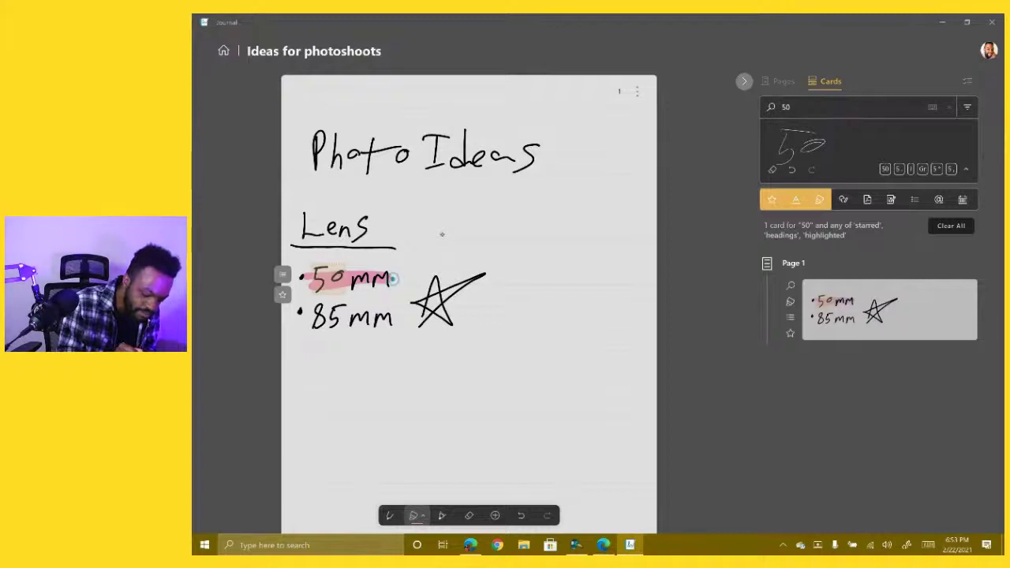
pyautogui.click(743, 82)
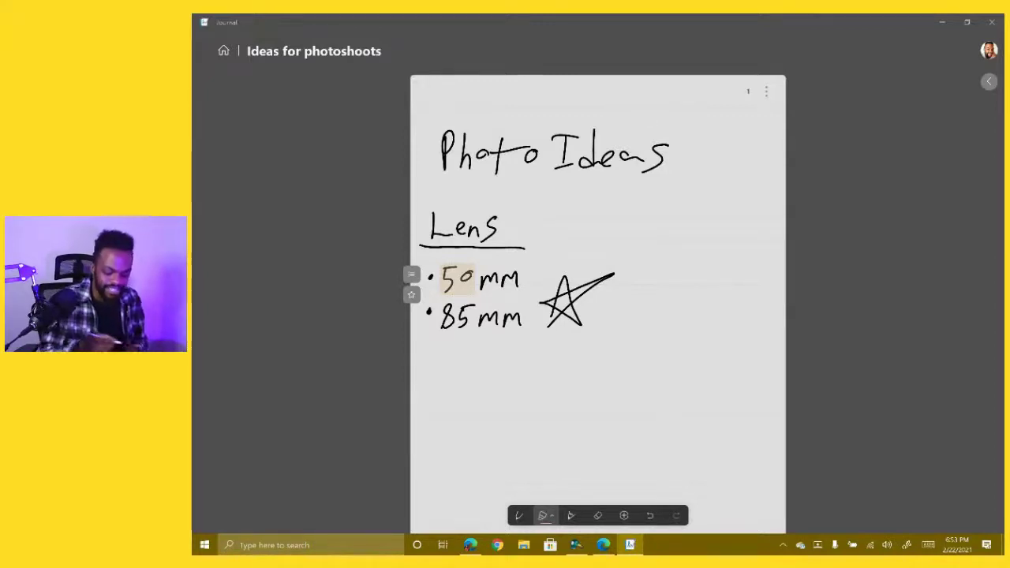
pyautogui.click(570, 311)
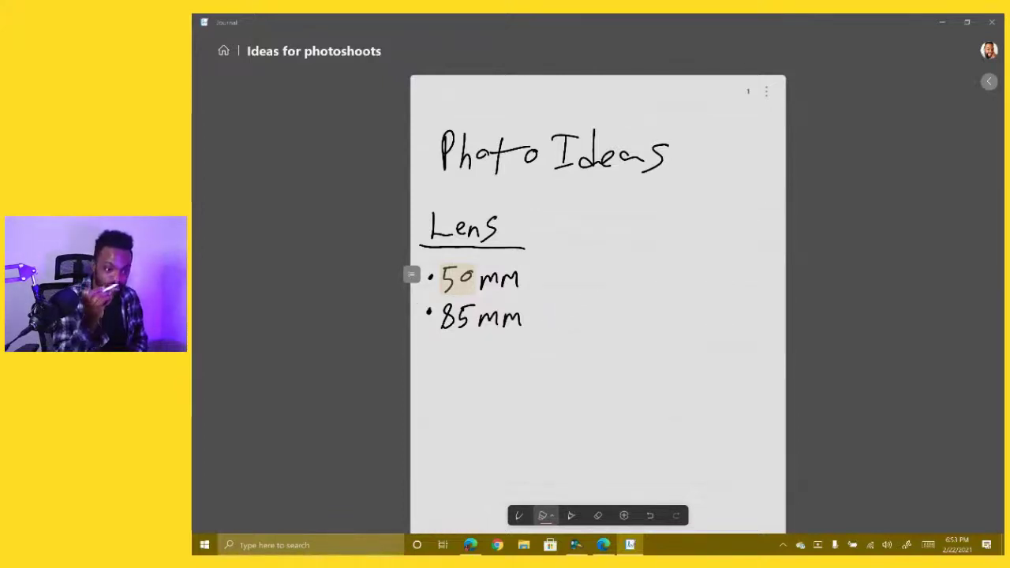
pyautogui.moveTo(734, 160)
pyautogui.mouseDown()
pyautogui.moveTo(655, 105)
pyautogui.moveTo(532, 101)
pyautogui.mouseUp()
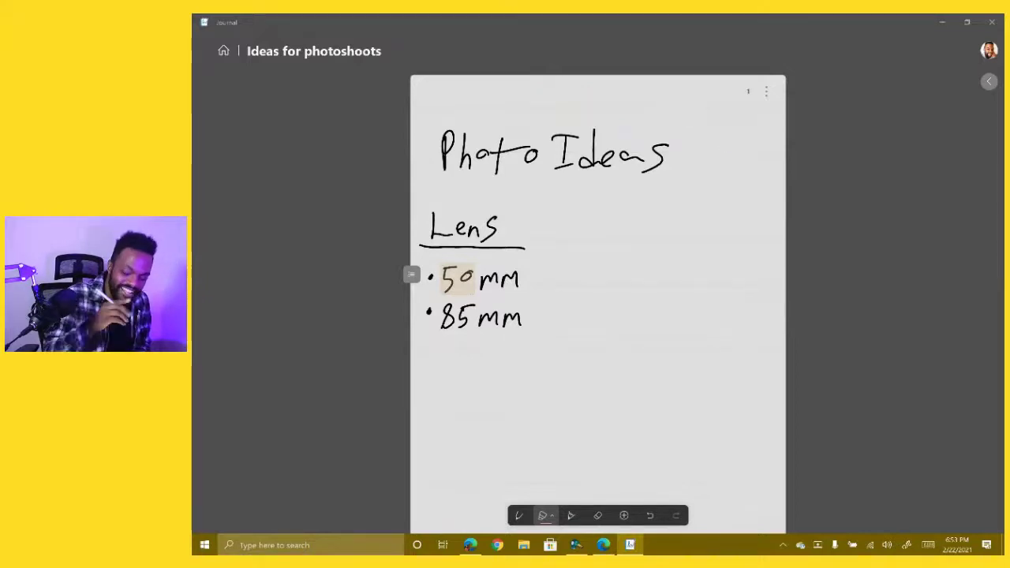
pyautogui.click(516, 516)
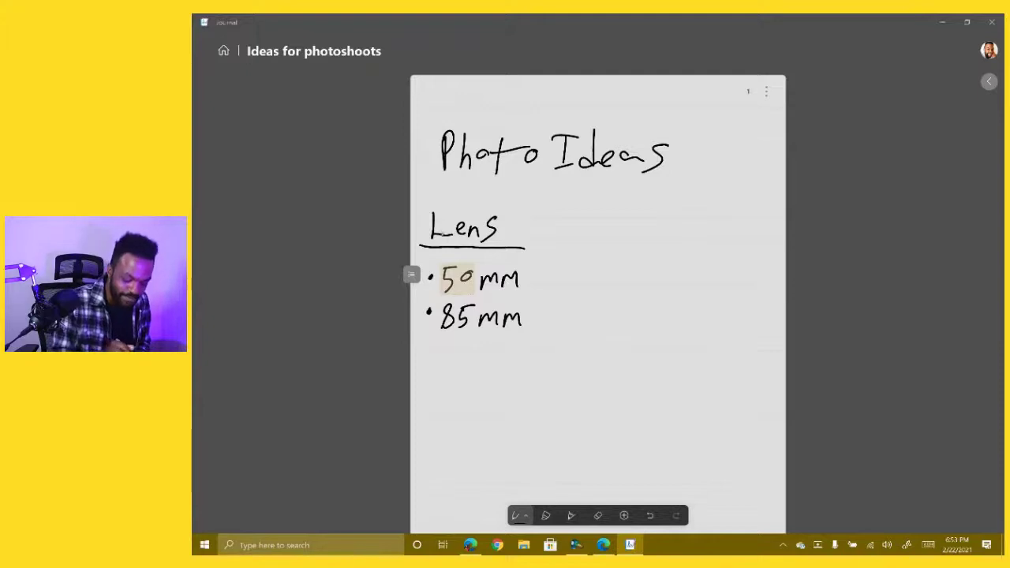
pyautogui.moveTo(424, 372)
pyautogui.mouseDown()
pyautogui.moveTo(515, 389)
pyautogui.moveTo(712, 247)
pyautogui.moveTo(605, 107)
pyautogui.moveTo(424, 150)
pyautogui.moveTo(411, 355)
pyautogui.moveTo(479, 398)
pyautogui.mouseUp()
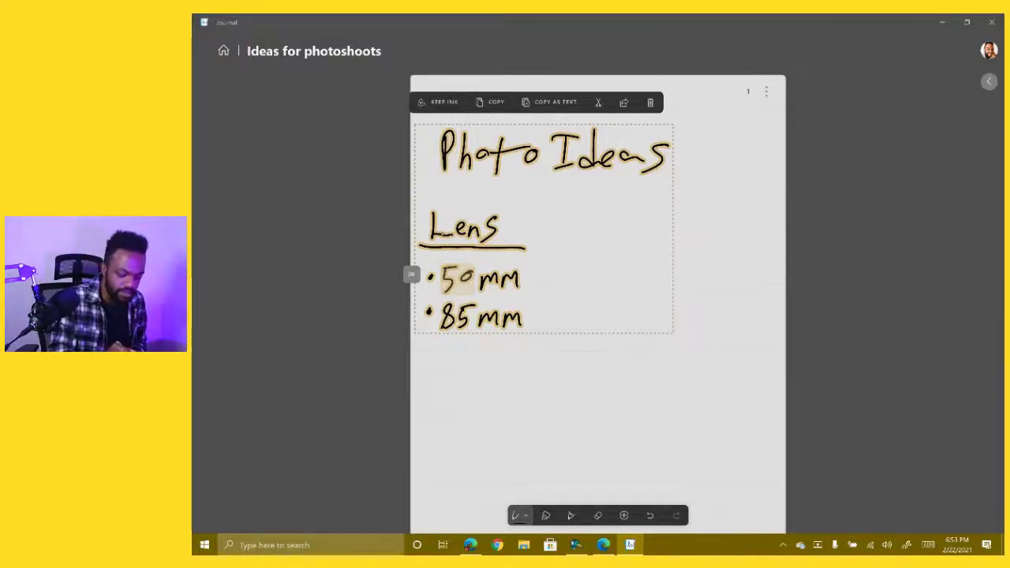
# Copy the lassoed notes as text into the Word document, then return to Journal
pyautogui.moveTo(544, 228)
pyautogui.mouseDown()
pyautogui.moveTo(535, 535)
pyautogui.moveTo(603, 544)
pyautogui.moveTo(585, 462)
pyautogui.moveTo(724, 203)
pyautogui.mouseUp()
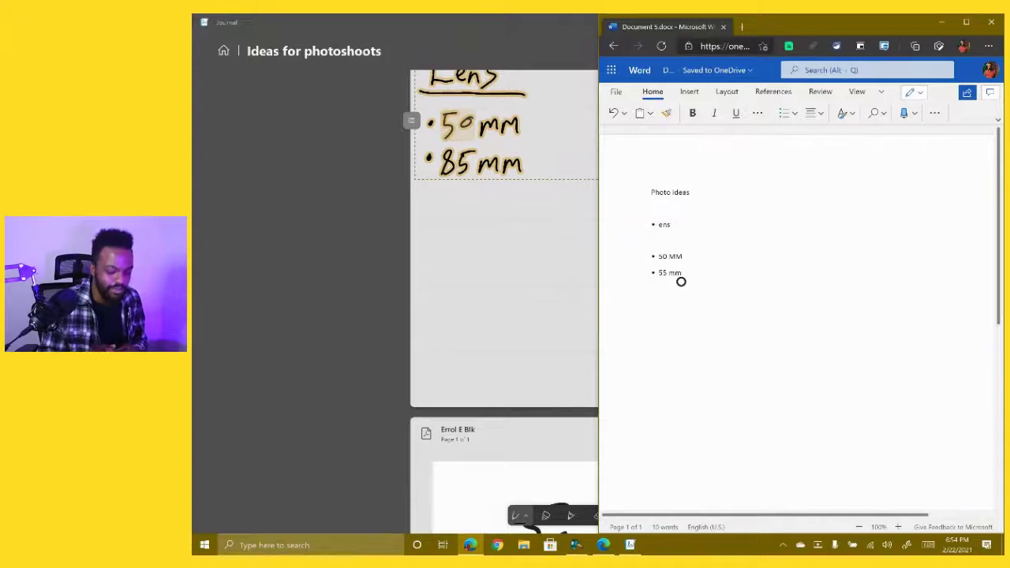
pyautogui.hotkey('alt', 'Tab')
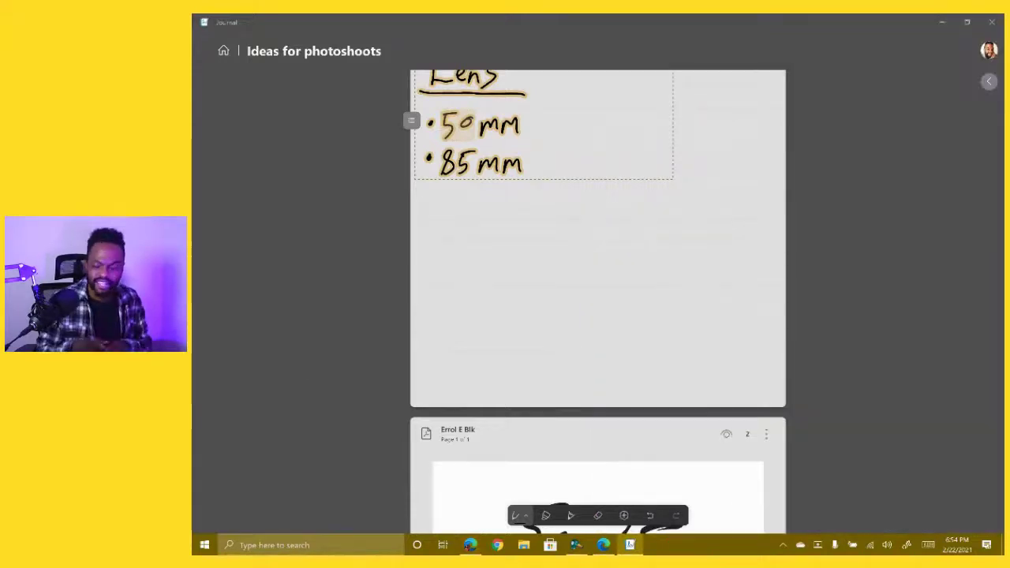